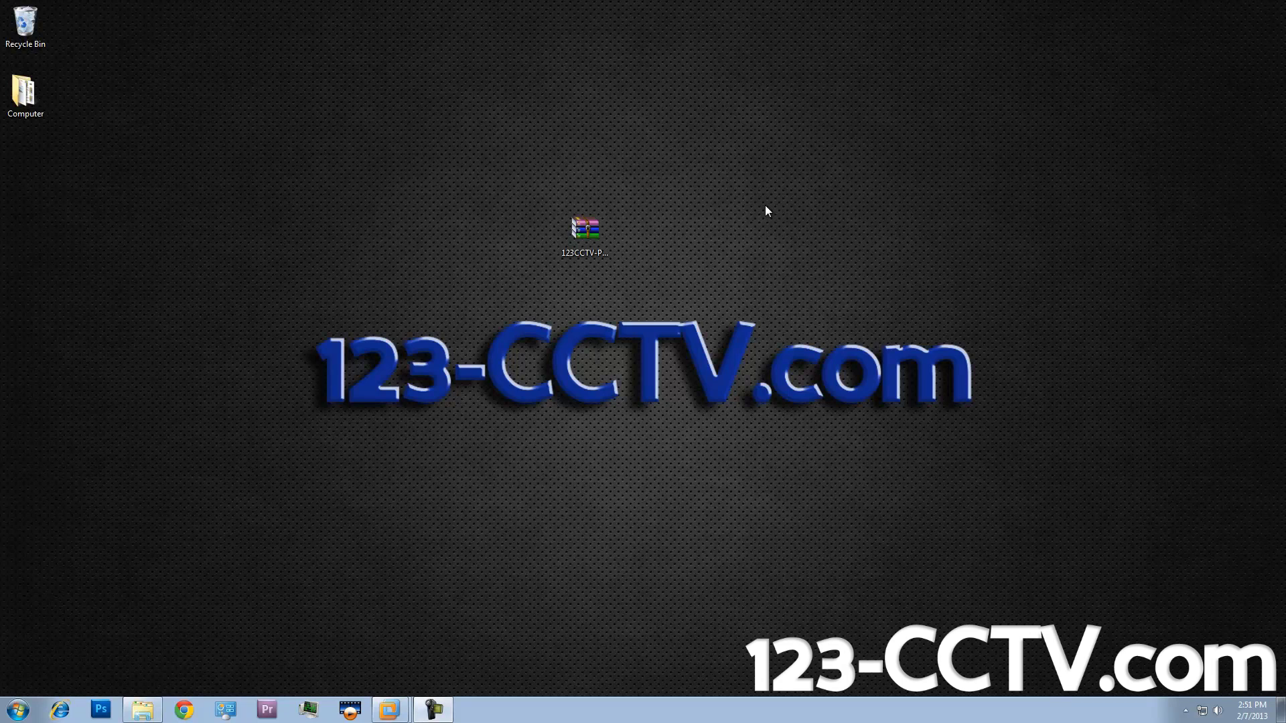
# - Extract the 123CCTV-PSS-V4.06 archive onto the desktop and launch the extracted setup program
pyautogui.rightClick(596, 227)
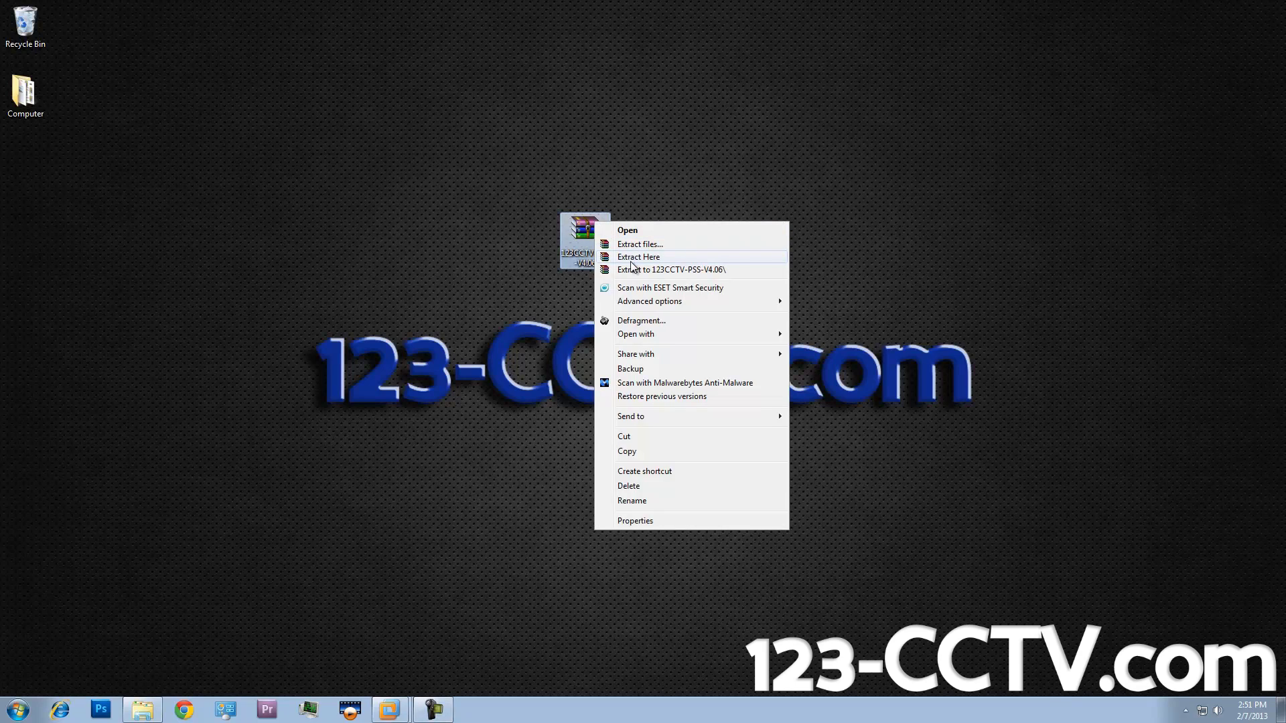
pyautogui.click(630, 259)
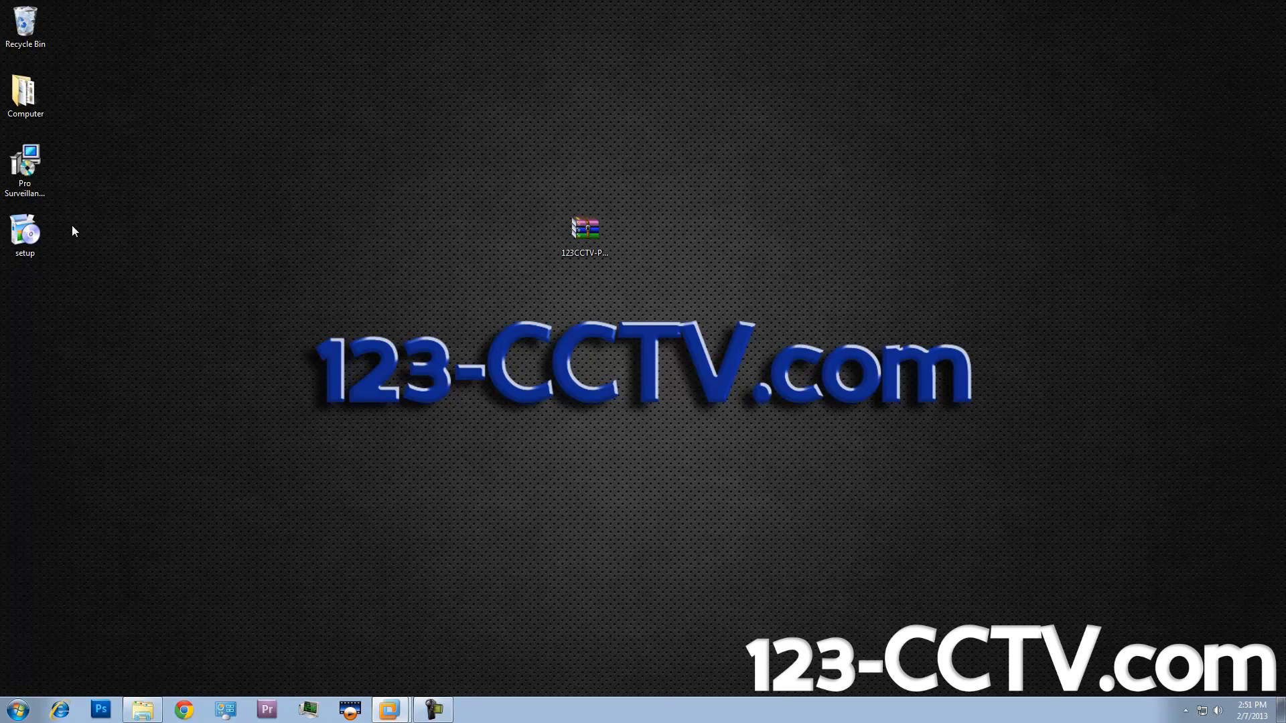
pyautogui.click(25, 161)
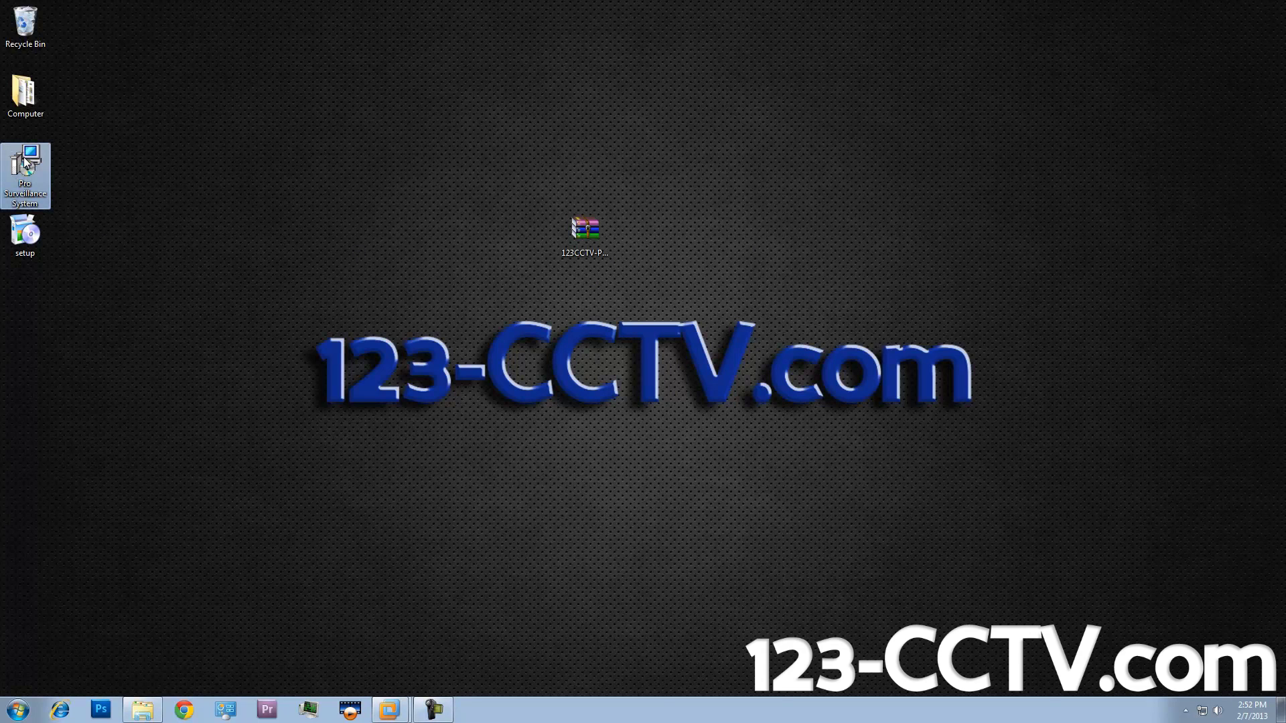
pyautogui.click(20, 241)
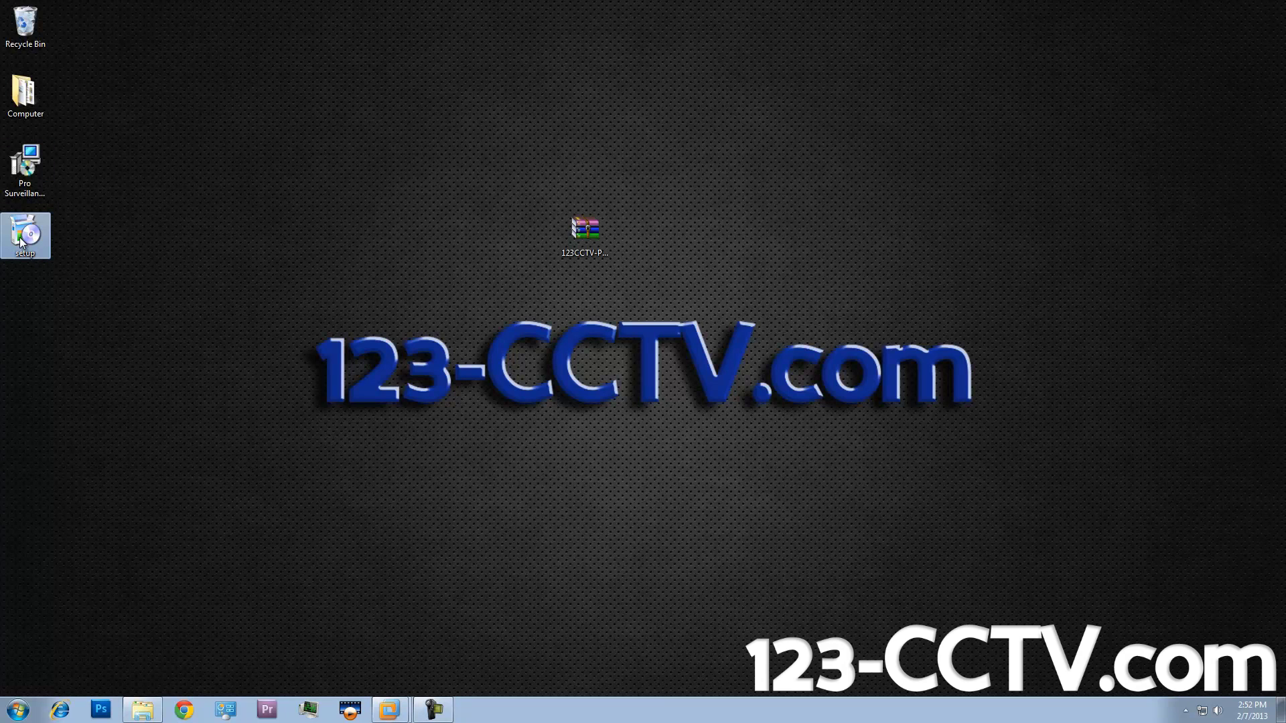
pyautogui.doubleClick(21, 241)
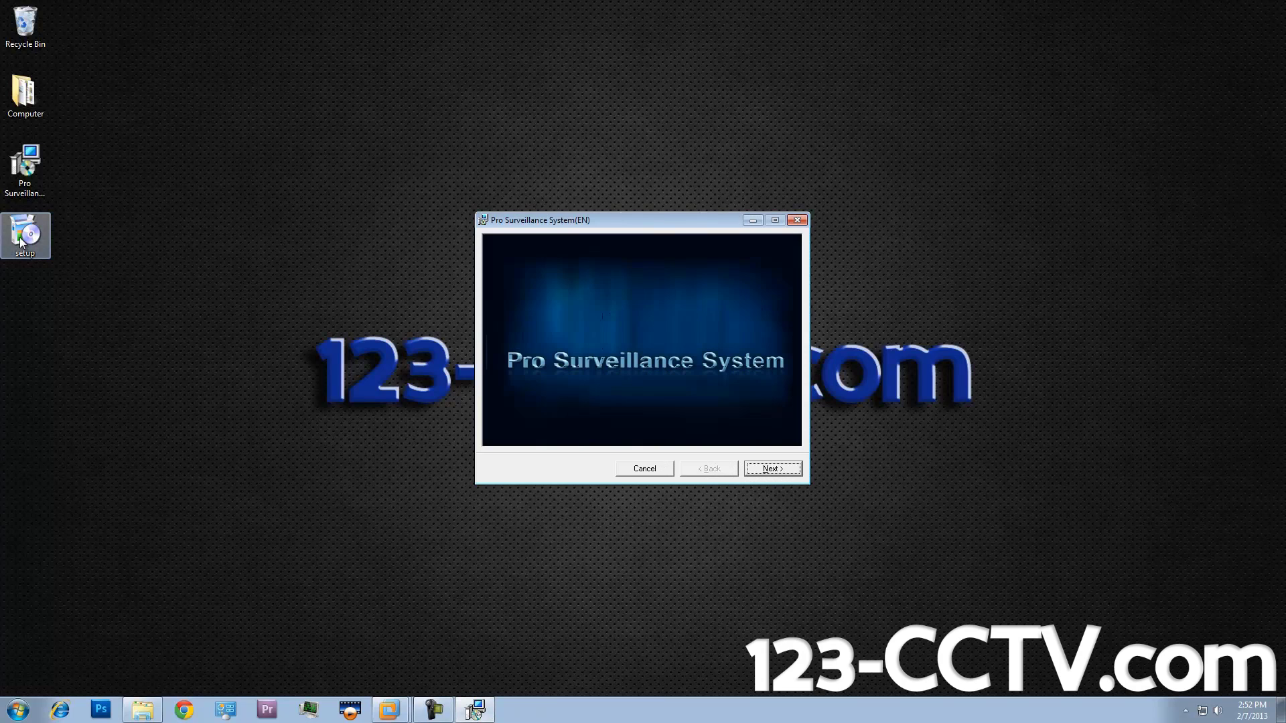
# - Move past the installer's opening pages and enter 'home' as the customer name
pyautogui.click(791, 475)
pyautogui.click(785, 472)
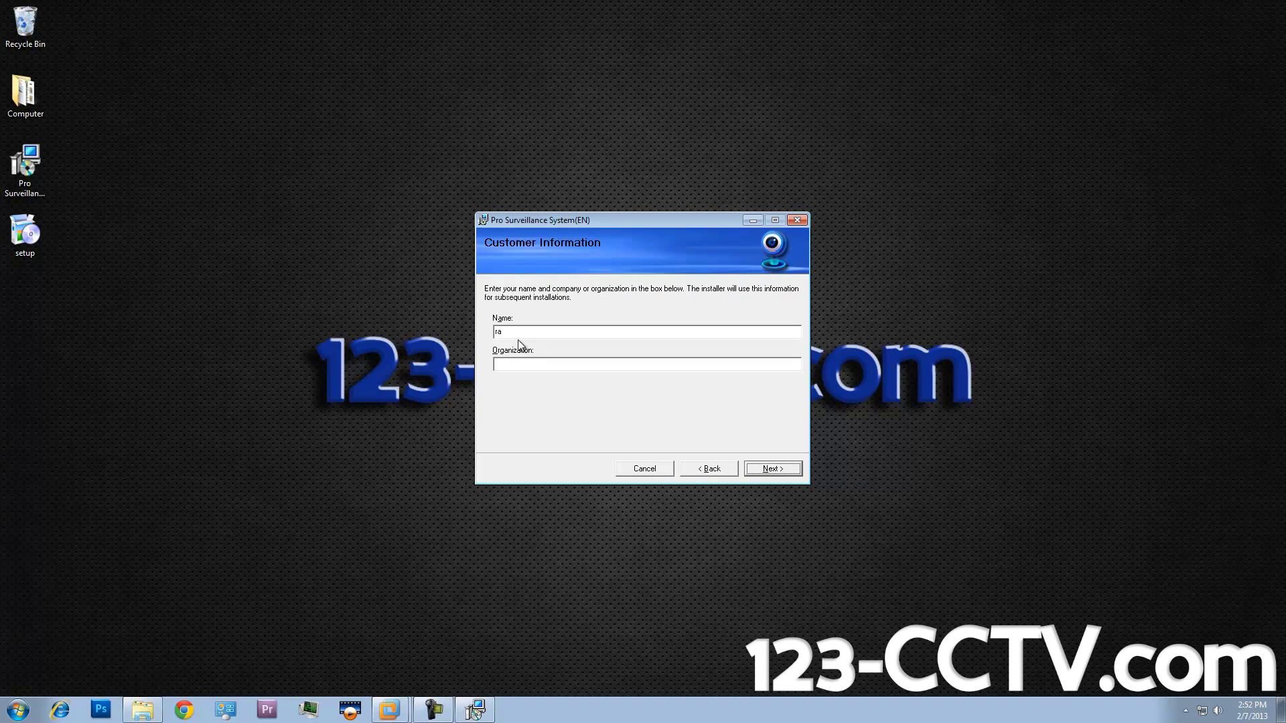
pyautogui.doubleClick(498, 333)
pyautogui.write('home')
pyautogui.click(771, 473)
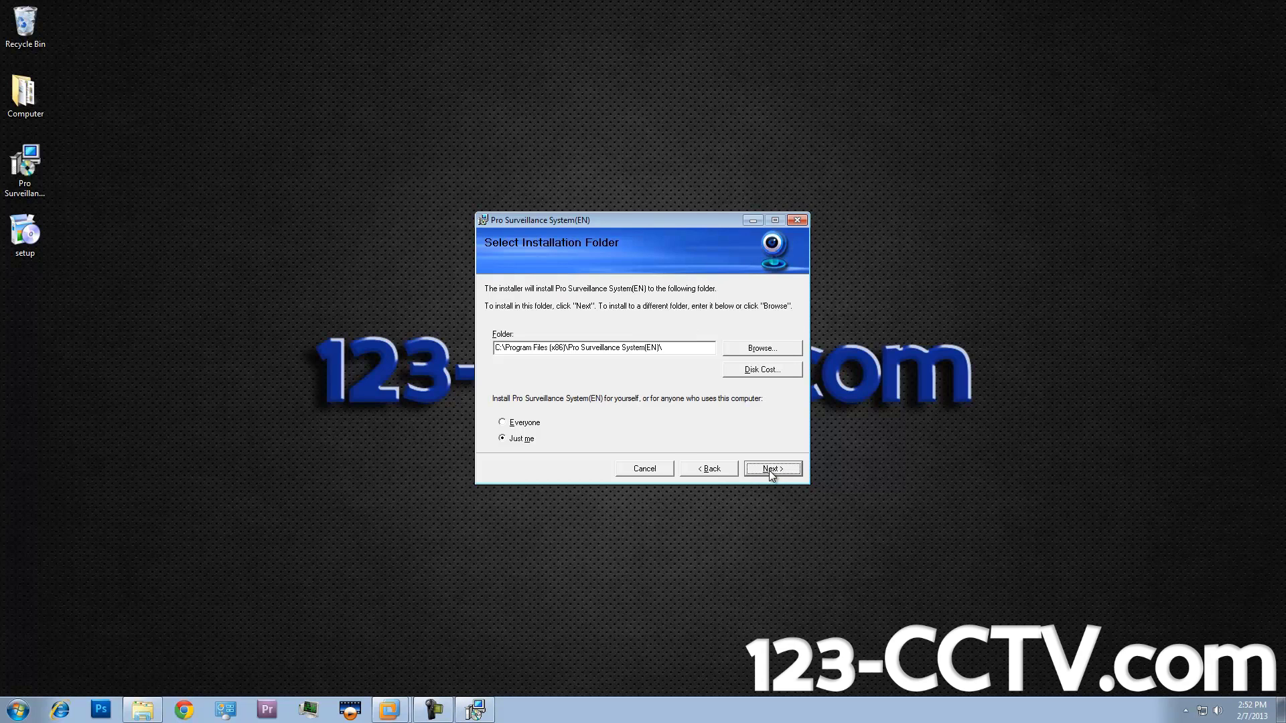
# - Install for everyone using this computer with the default folder, then close the finished installer
pyautogui.click(503, 424)
pyautogui.click(758, 473)
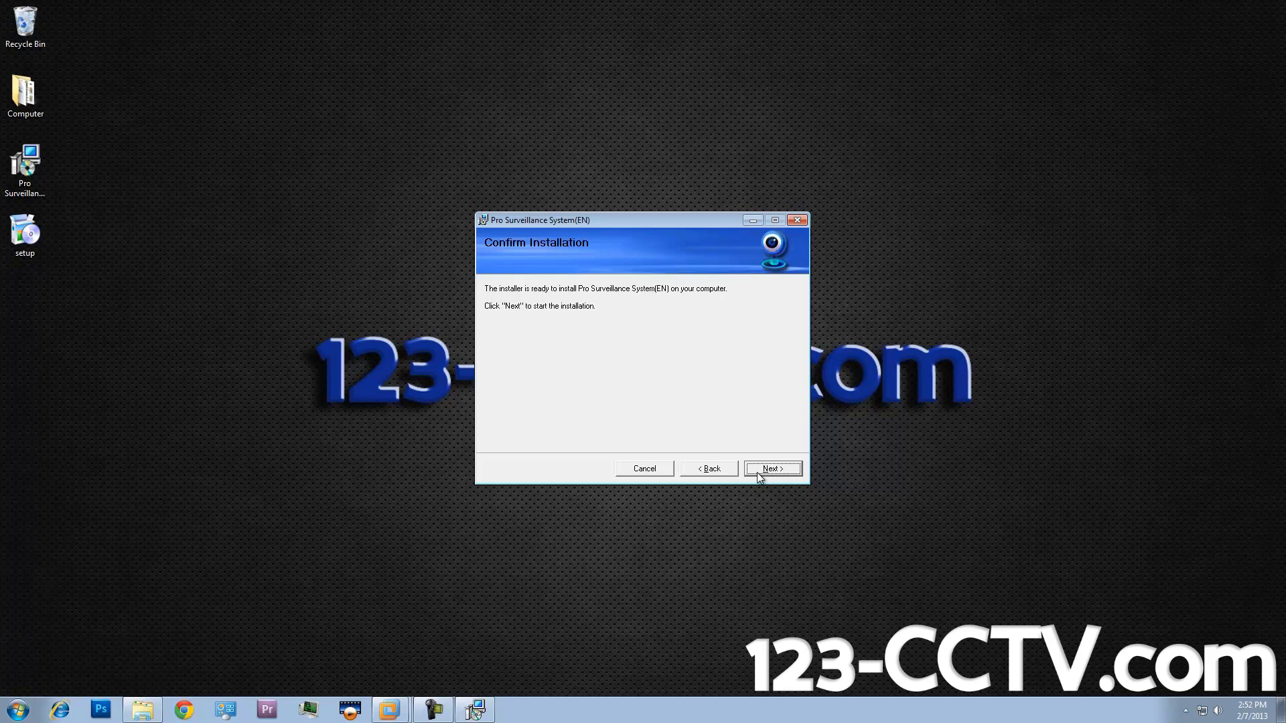
pyautogui.click(759, 473)
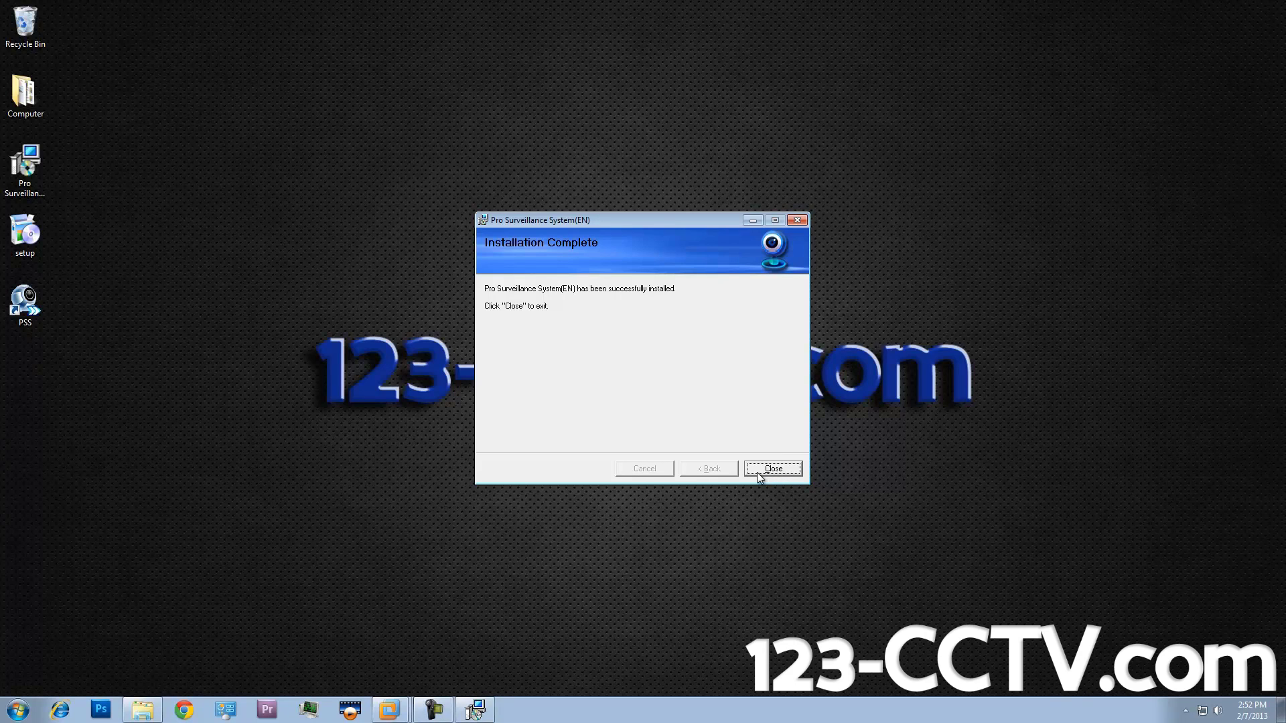
pyautogui.click(759, 472)
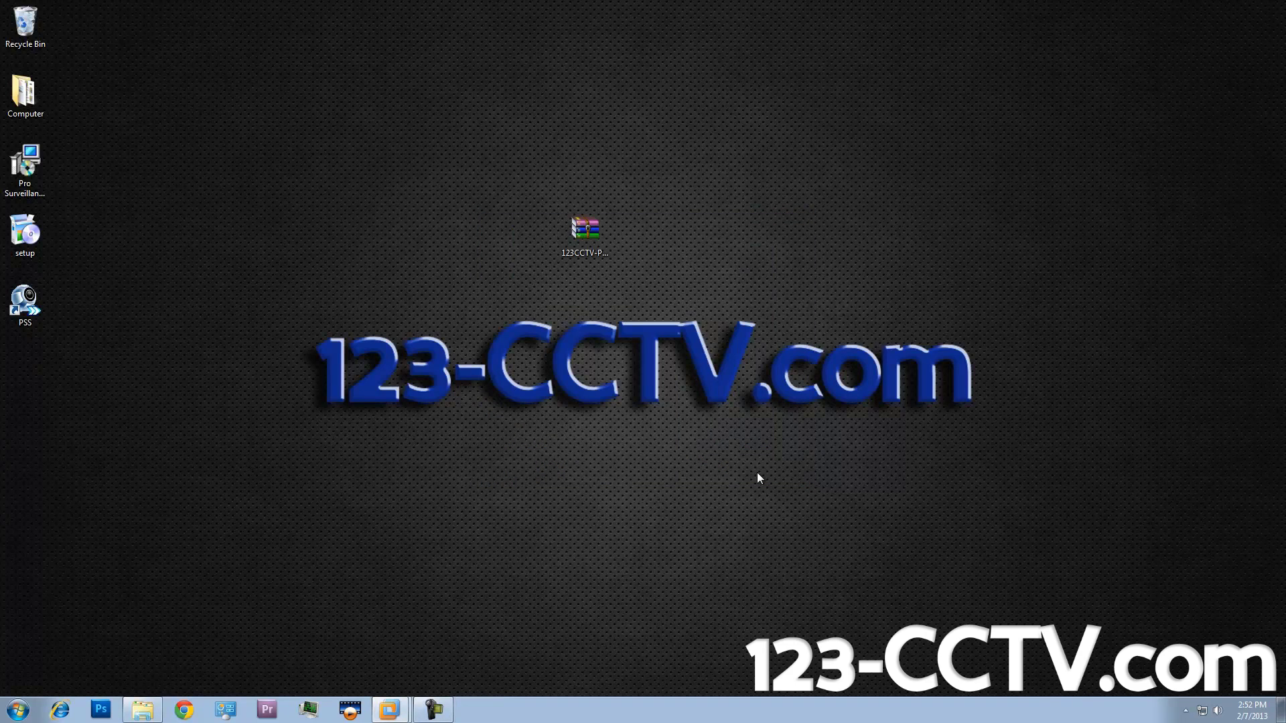
# - Launch PSS from its desktop shortcut and log in with the default admin credentials
pyautogui.doubleClick(31, 309)
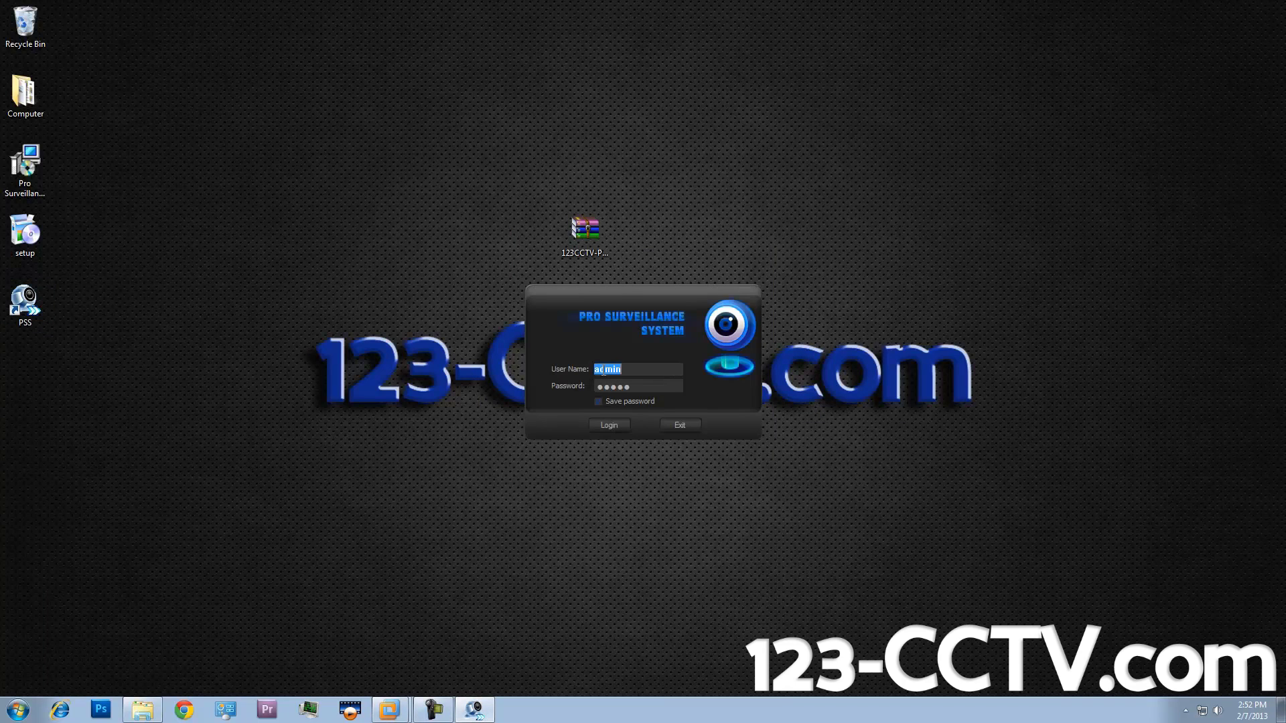
pyautogui.click(660, 369)
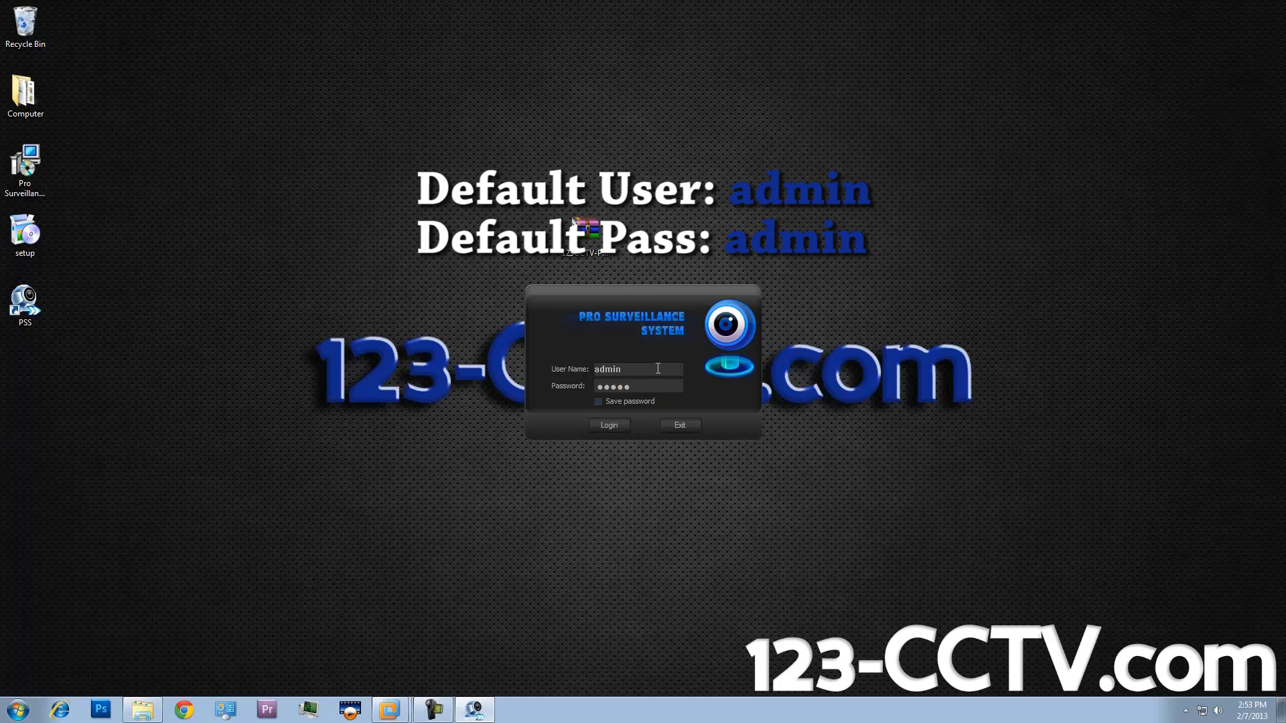
pyautogui.click(610, 426)
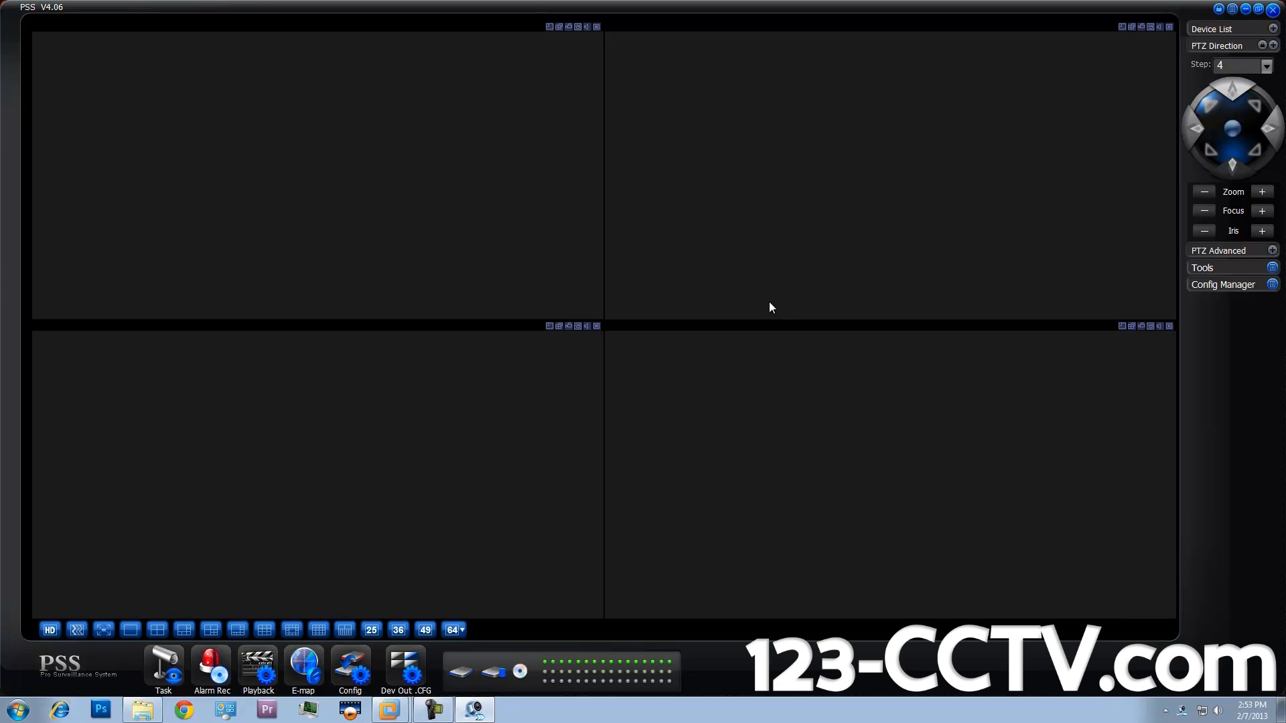
# - Go from the Device List to Config Manager > Device Manage and choose Manual add
pyautogui.click(1279, 29)
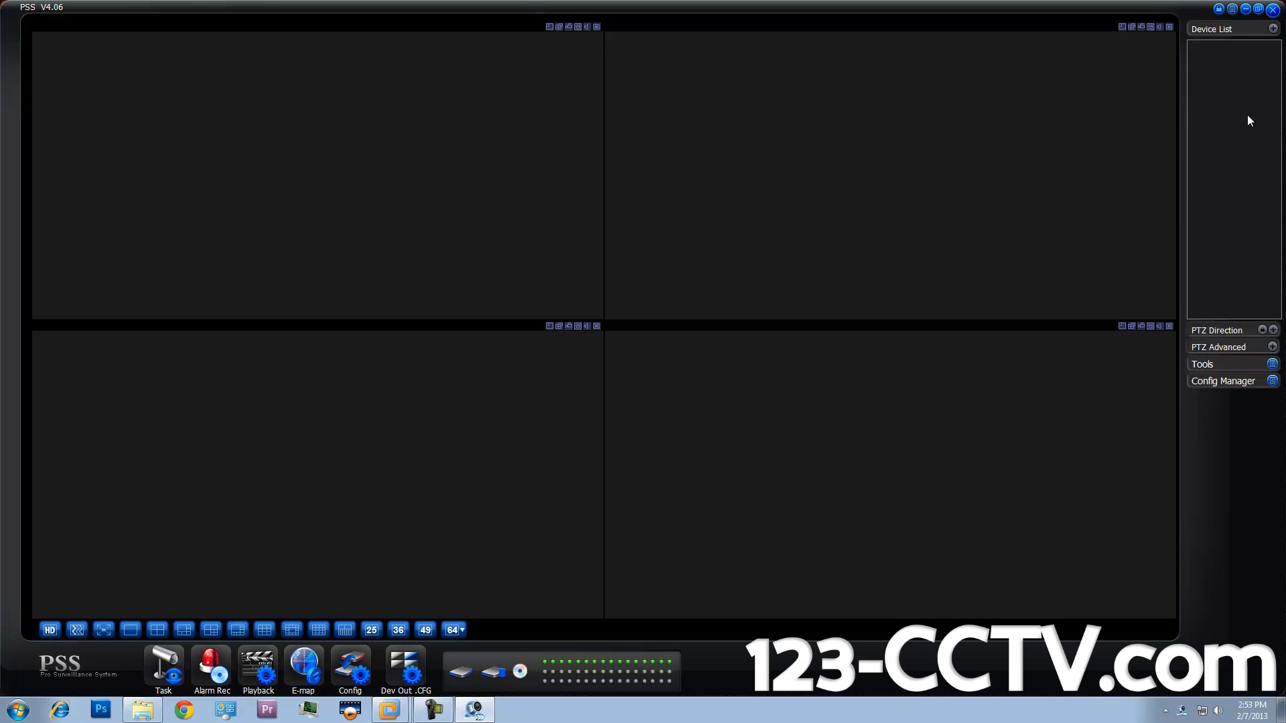
pyautogui.click(1272, 381)
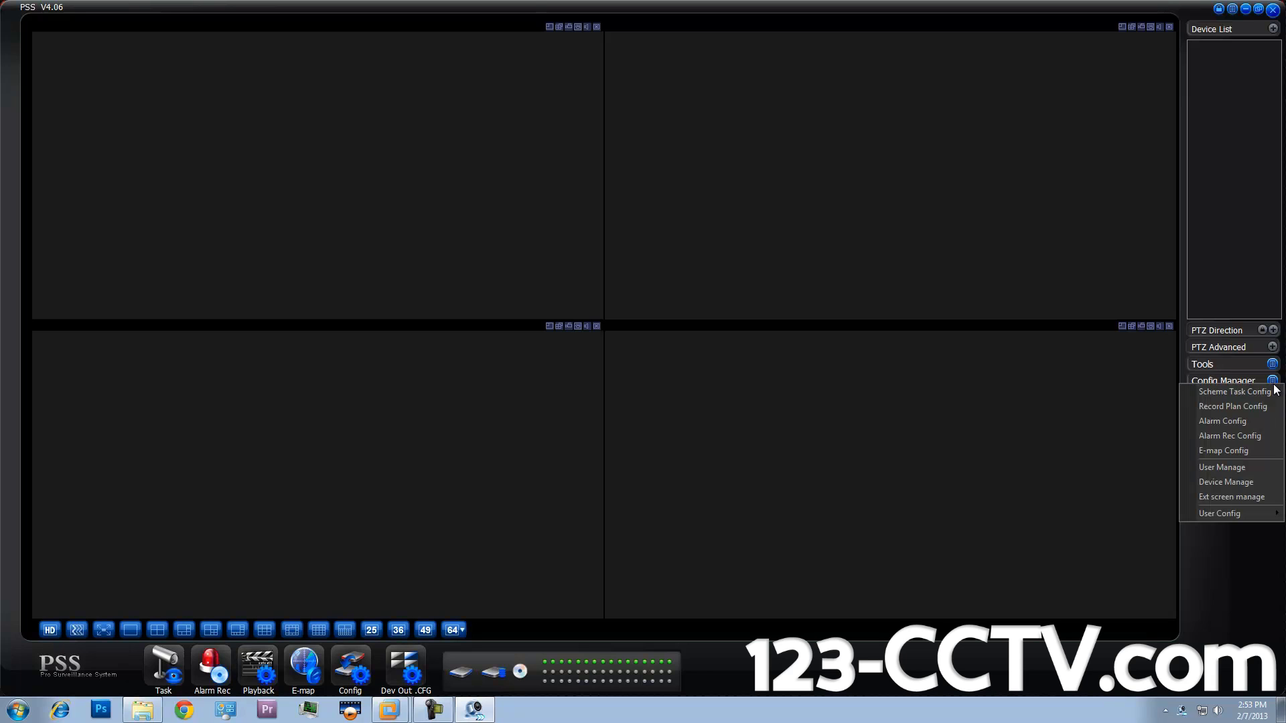
pyautogui.click(1251, 482)
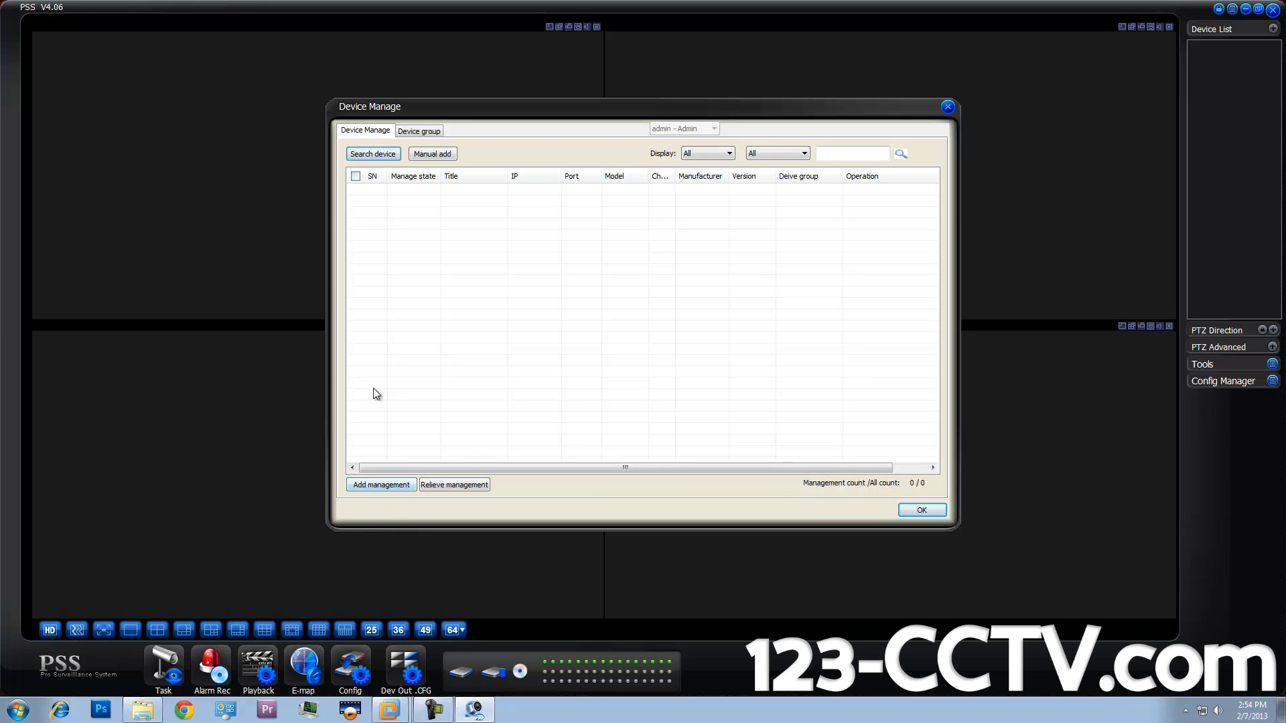
pyautogui.click(429, 153)
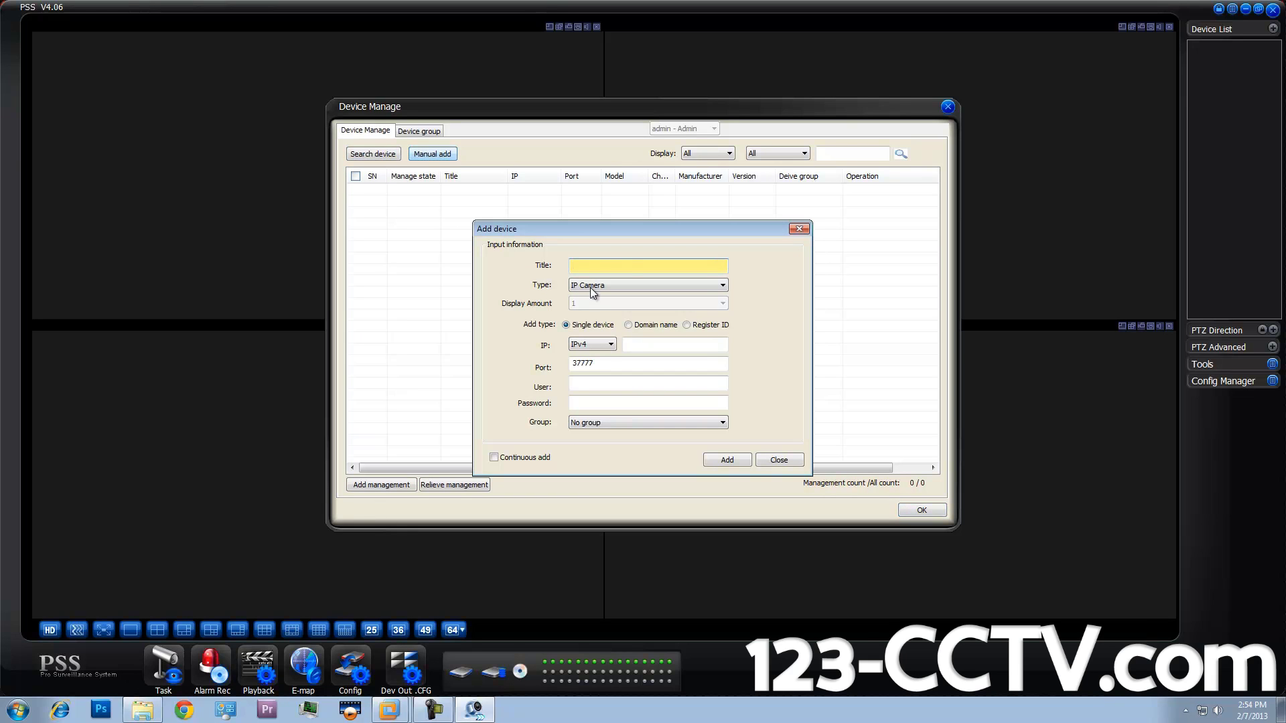
# - Enter the title DVRHome and set the device type to DVR
pyautogui.write('DVRHome')
pyautogui.click(661, 285)
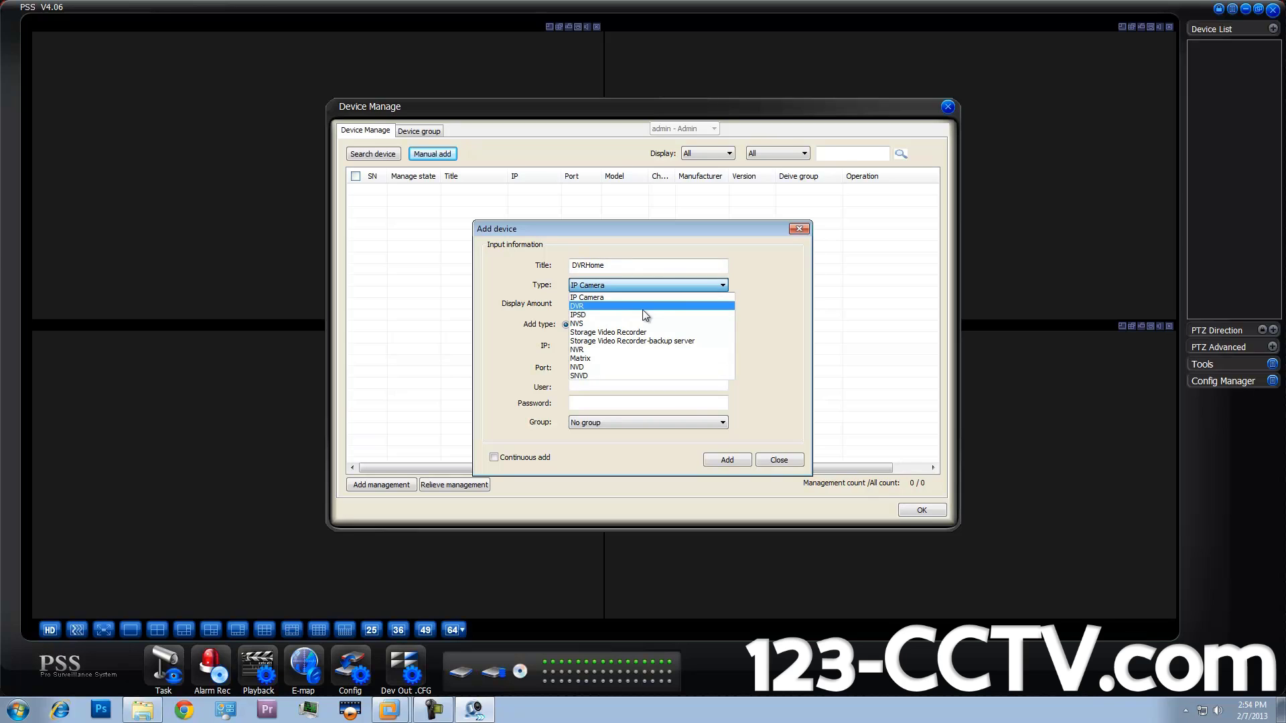
pyautogui.click(630, 310)
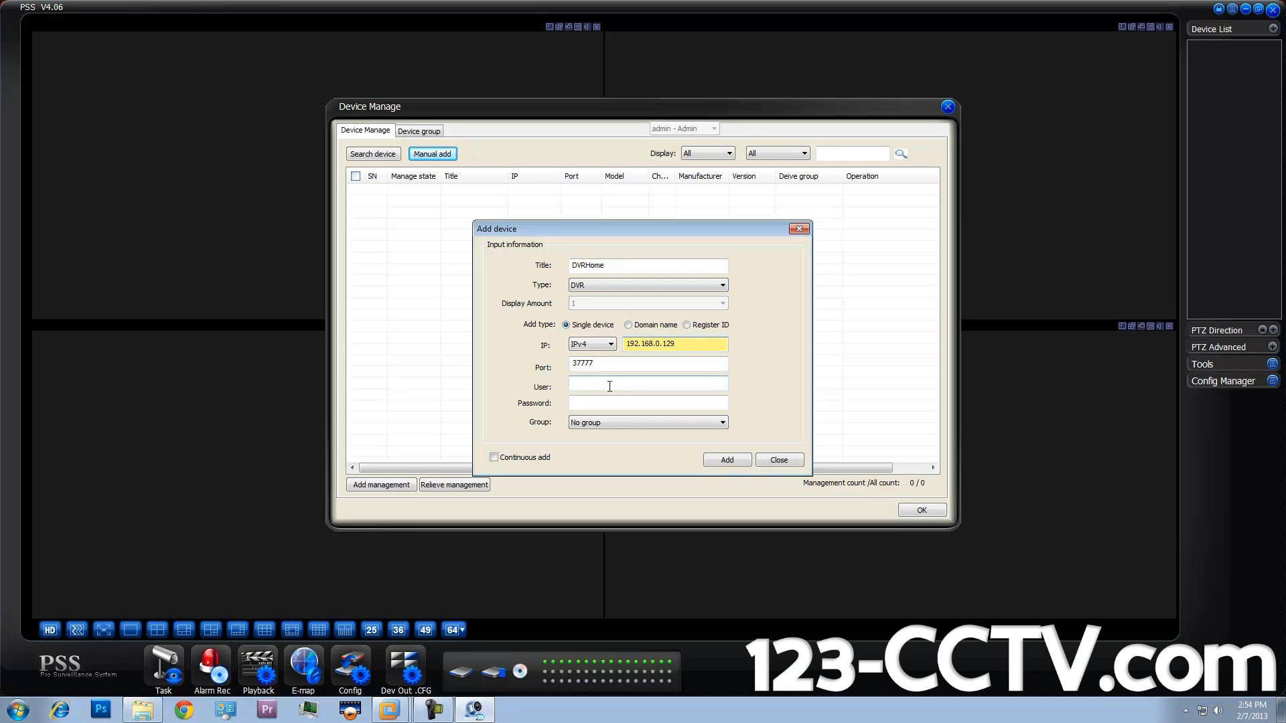
# - Enter user name admin and the device password, keep No group, and add the DVR
pyautogui.click(609, 387)
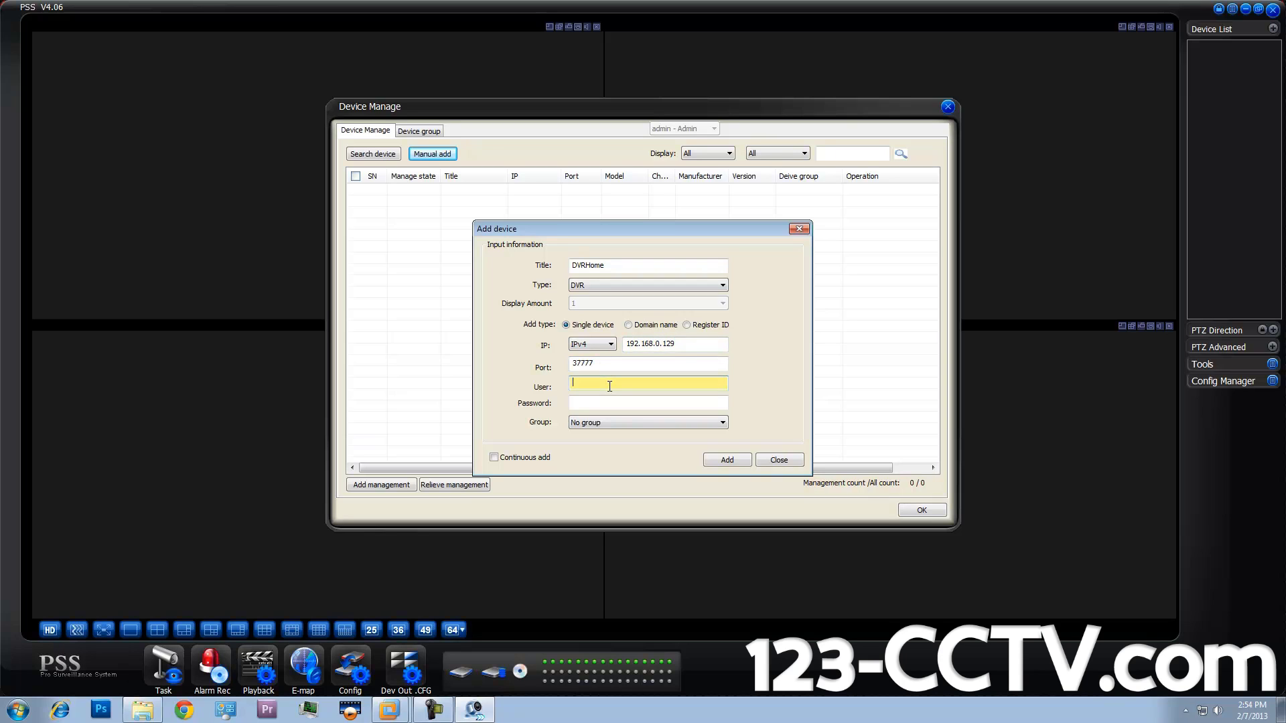
pyautogui.write('adm')
pyautogui.write('in')
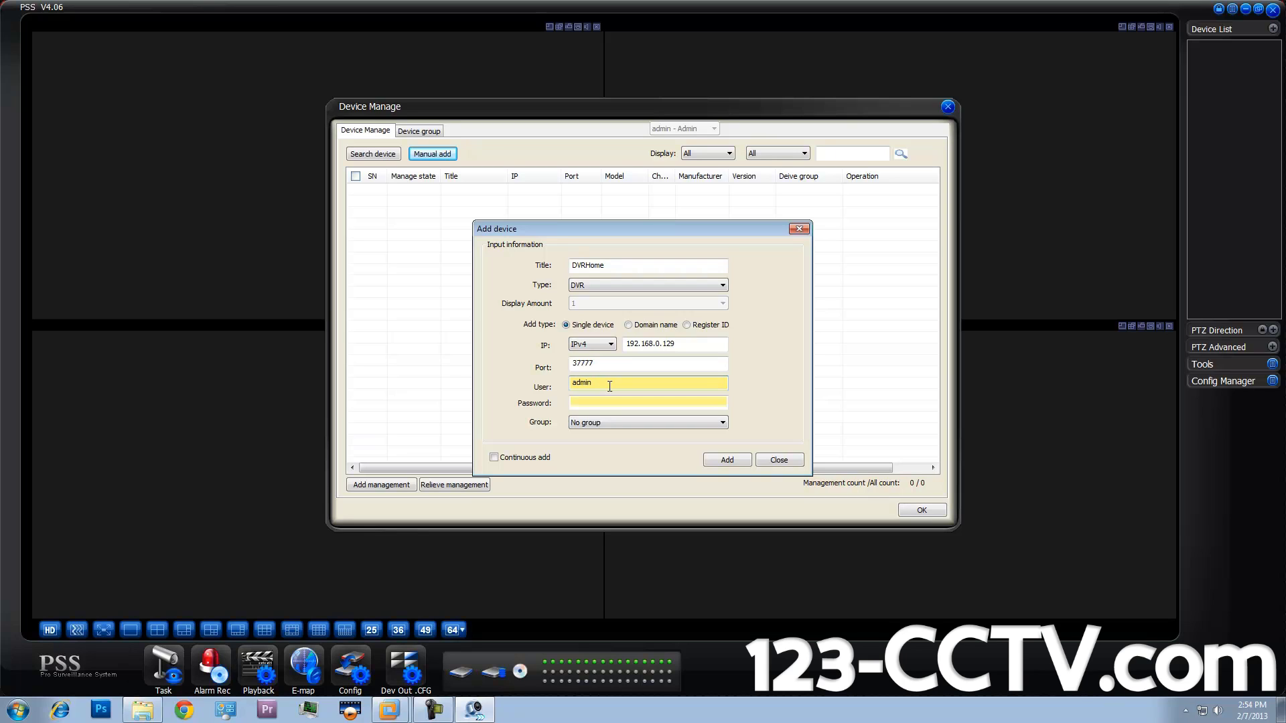
pyautogui.press('Tab')
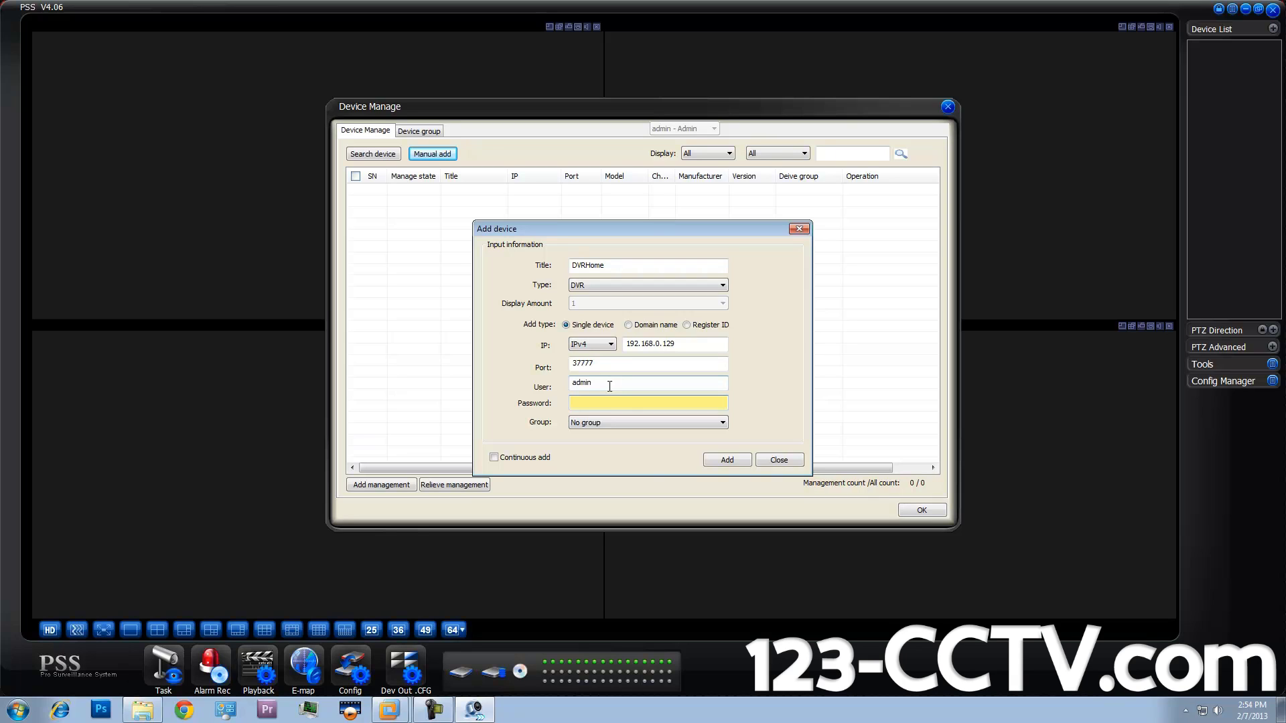
pyautogui.click(596, 422)
pyautogui.click(593, 422)
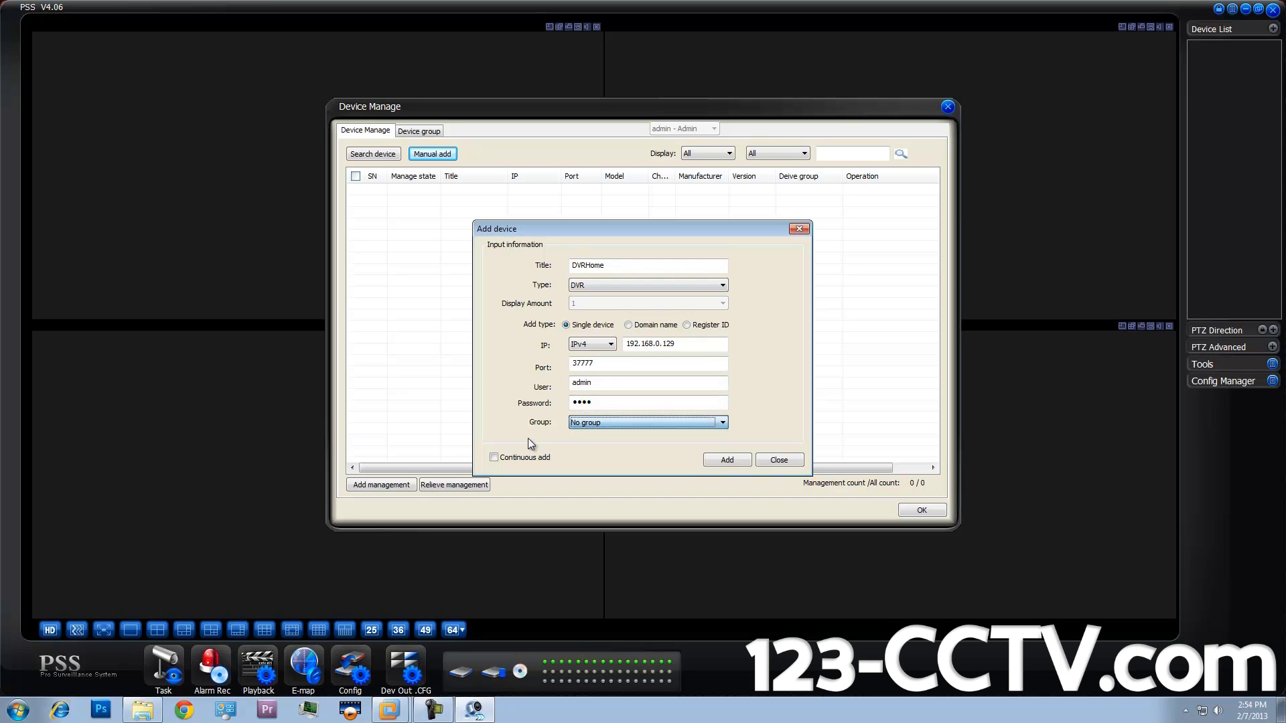
pyautogui.click(729, 463)
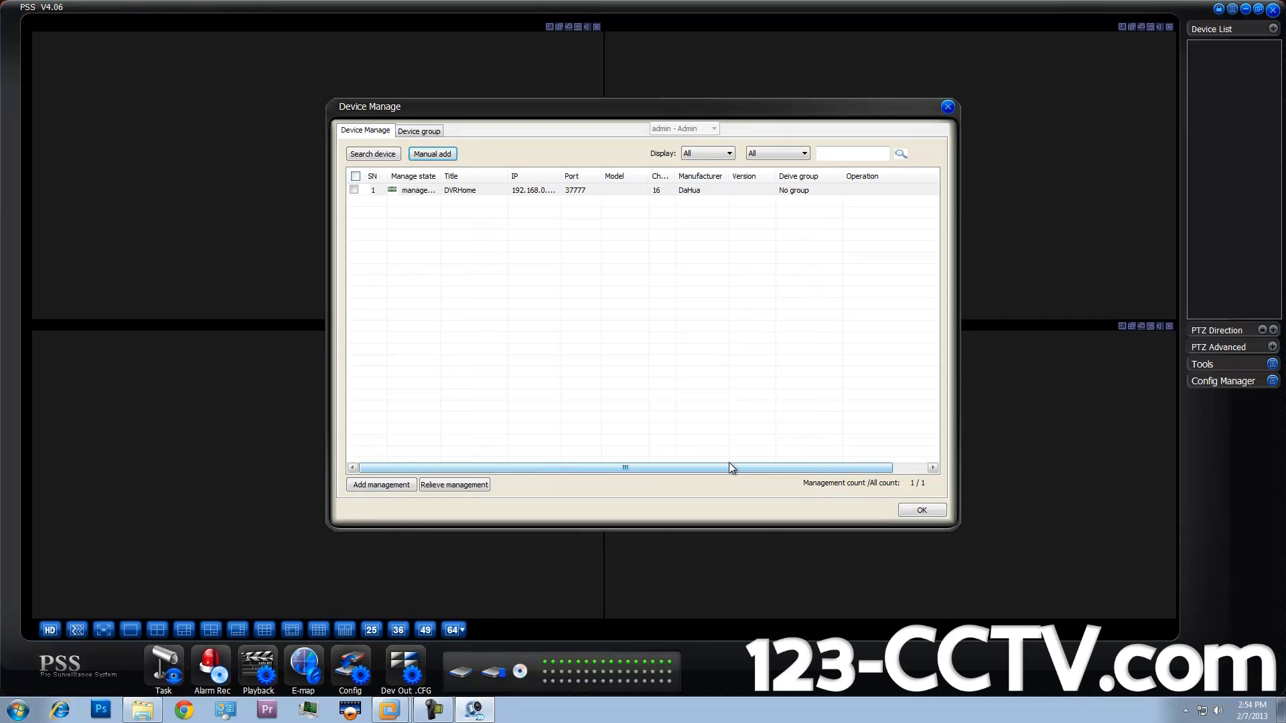
# - Close device management, log in to DVRHome under No group, and expand its camera channels
pyautogui.click(924, 510)
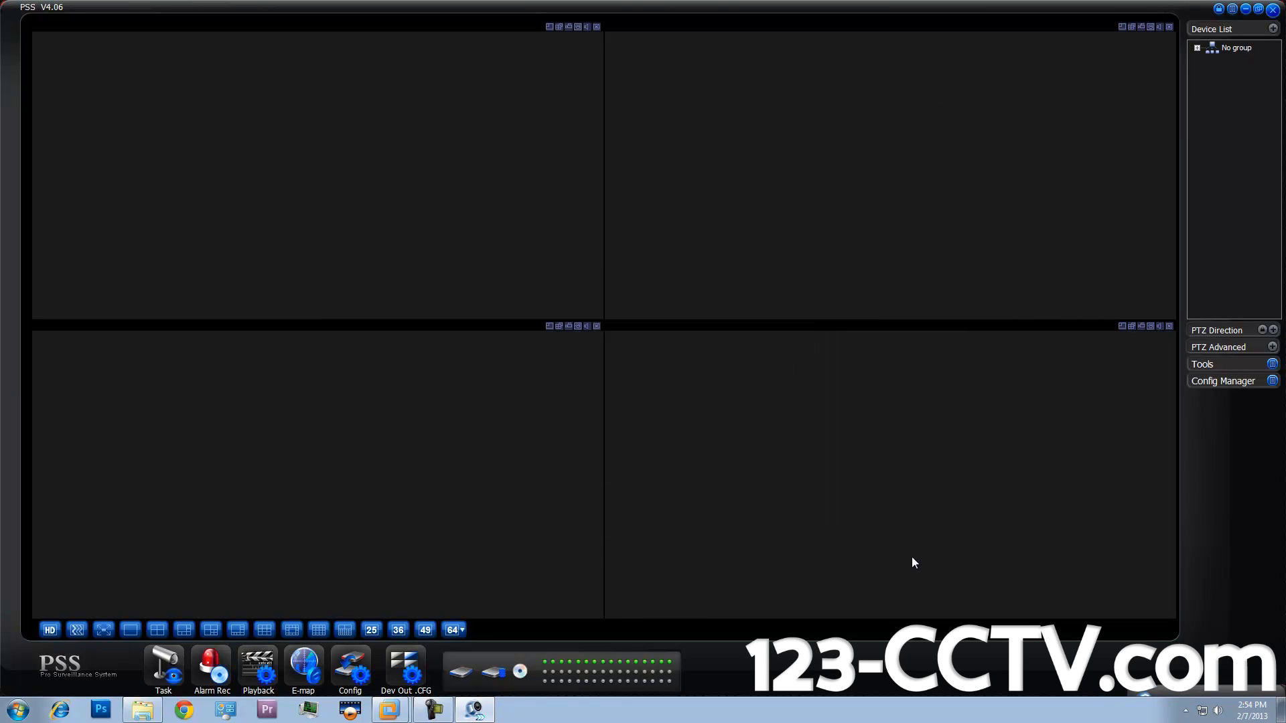
pyautogui.click(1197, 48)
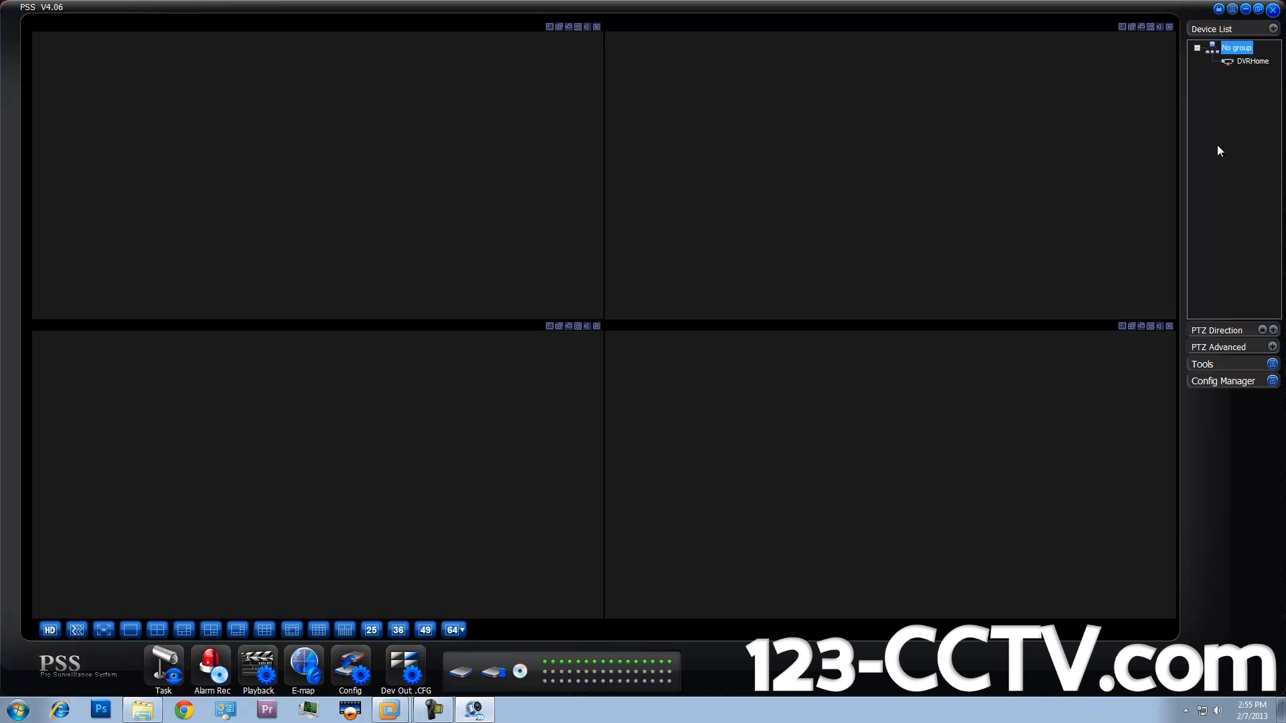
pyautogui.rightClick(1247, 60)
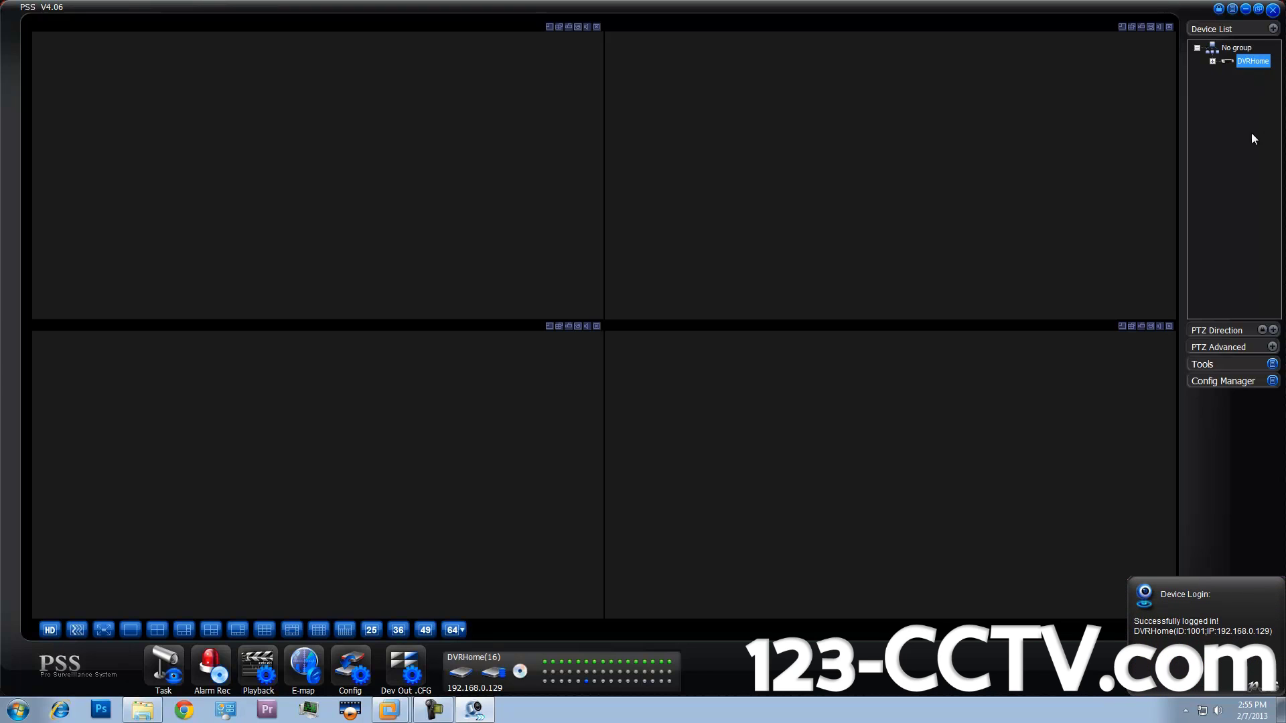
pyautogui.click(1212, 61)
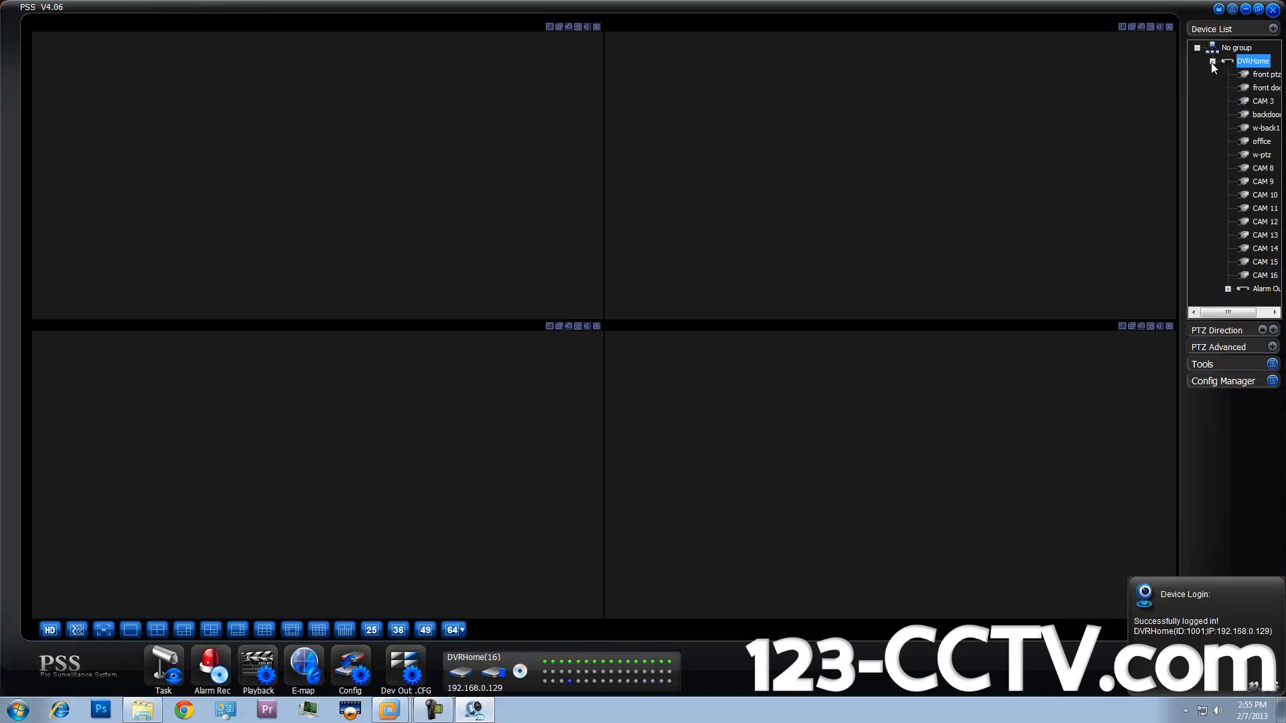
# - Drag the front ptz camera onto the top-left pane to view it live
pyautogui.click(1243, 74)
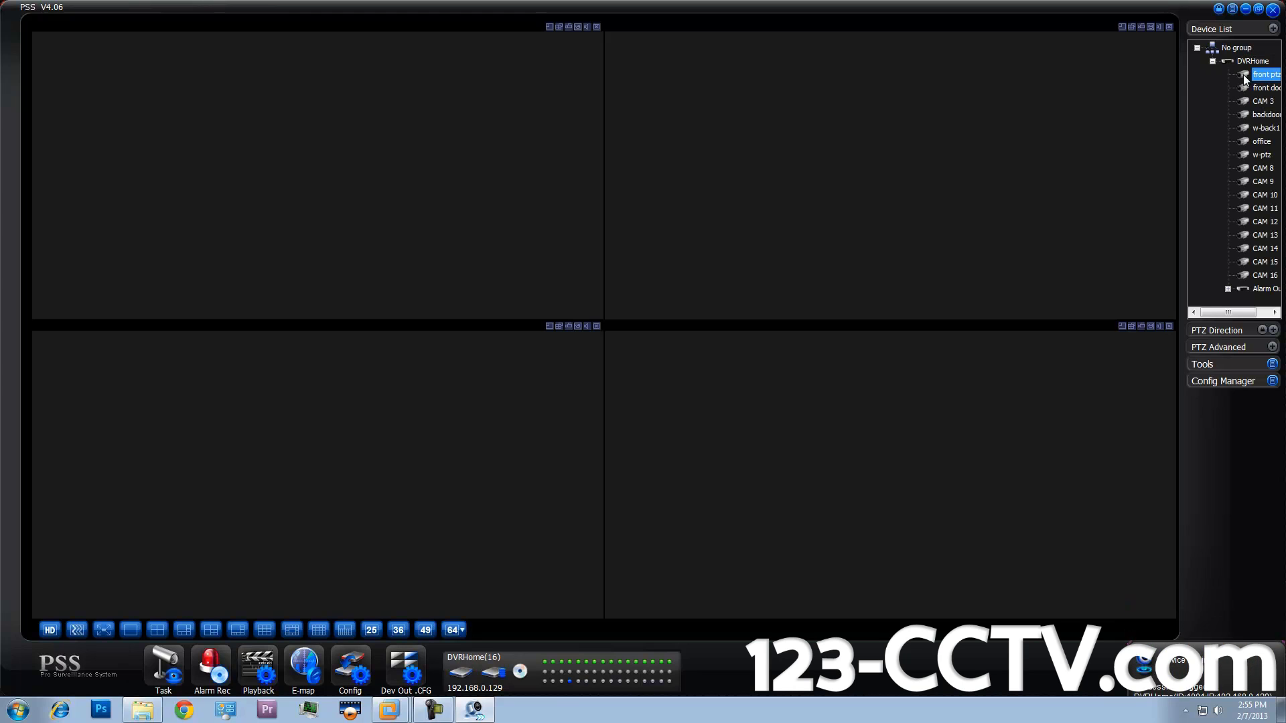
pyautogui.moveTo(1243, 75); pyautogui.dragTo(1197, 79)
pyautogui.moveTo(462, 127); pyautogui.dragTo(458, 126)
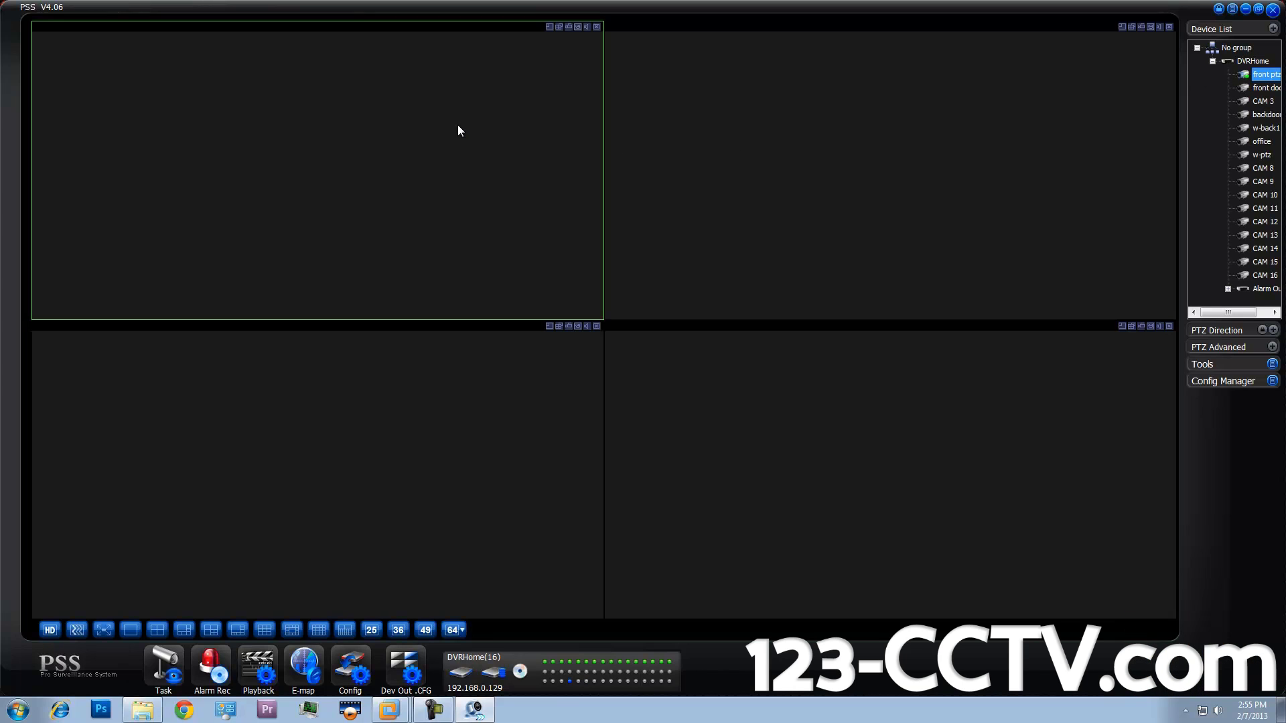